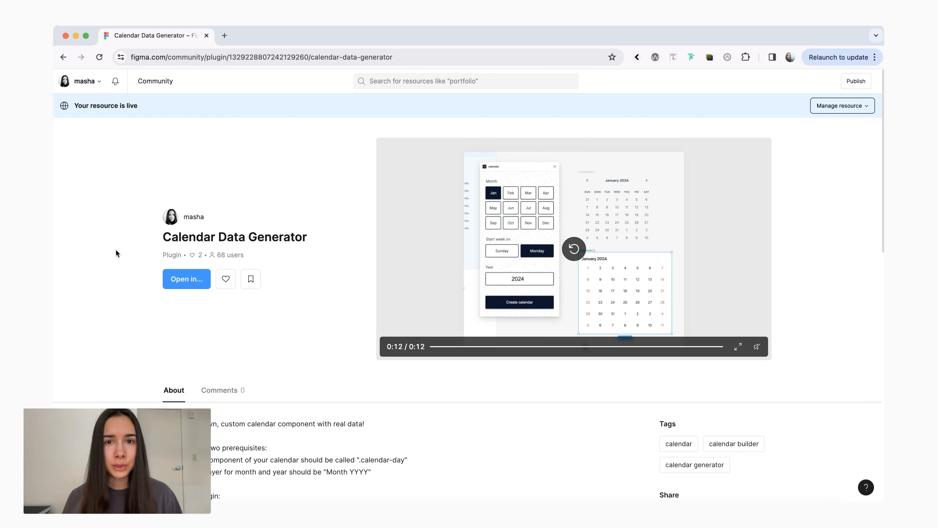
# Open the Calendar Data Generator plugin from its community page in the design editor.
pyautogui.click(187, 279)
pyautogui.scroll(-1, 238, 281)
pyautogui.scroll(1, 238, 281)
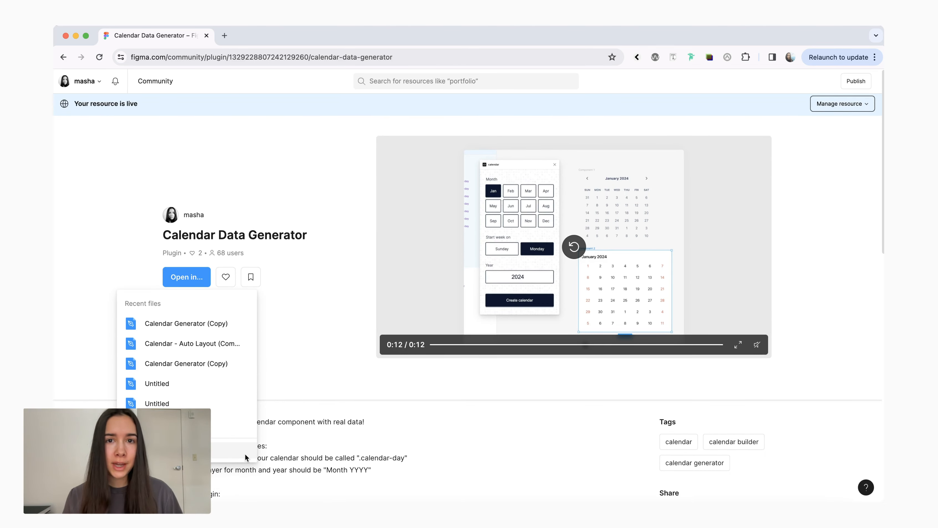
pyautogui.click(245, 452)
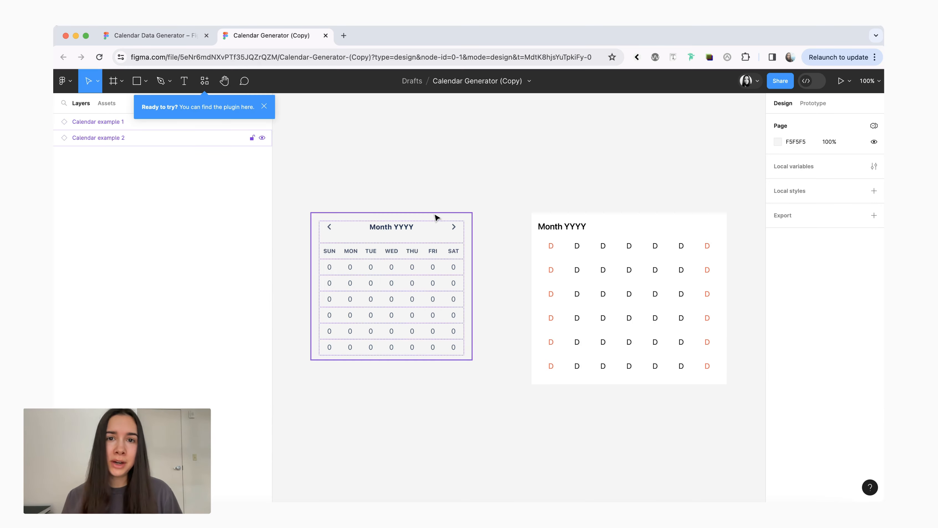
# Examine the layer name of the day components and the month-and-year text layer in Calendar example 2.
pyautogui.click(692, 270)
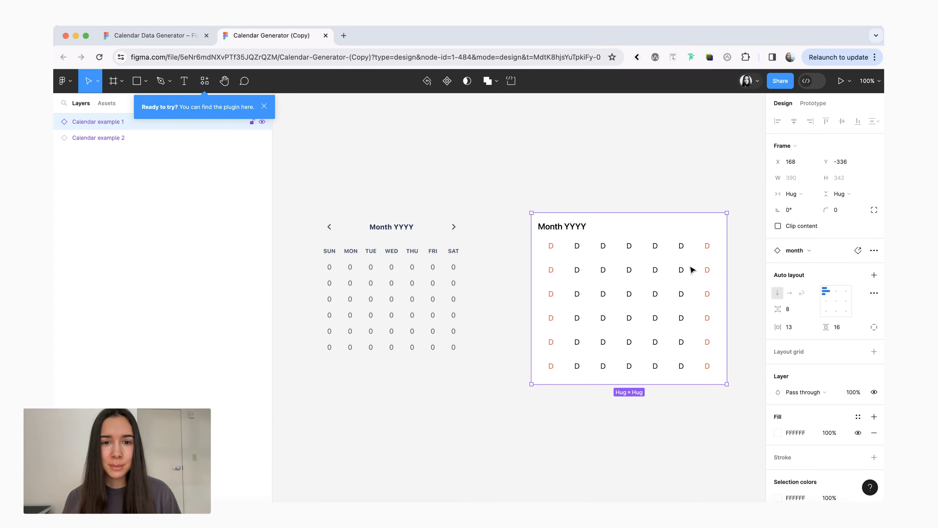
pyautogui.click(60, 138)
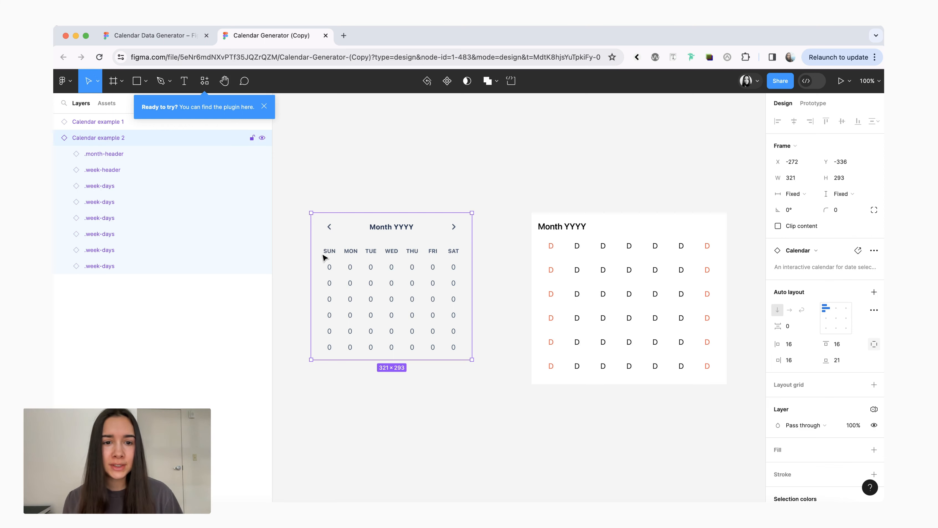
pyautogui.doubleClick(328, 266)
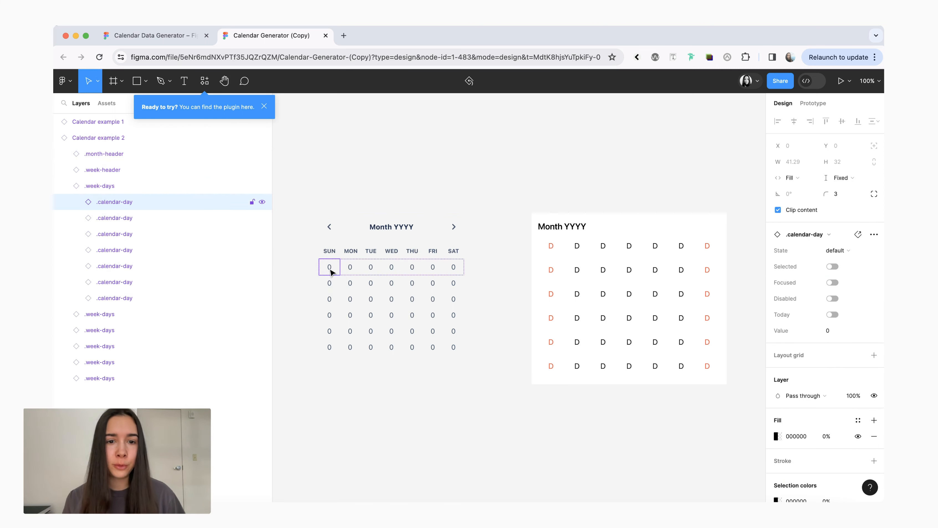
pyautogui.doubleClick(105, 202)
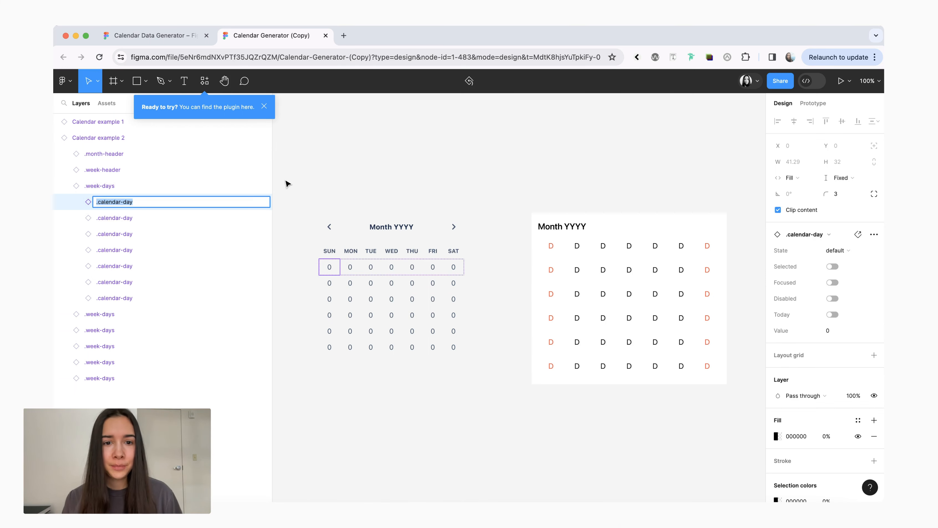
pyautogui.click(370, 199)
pyautogui.doubleClick(402, 229)
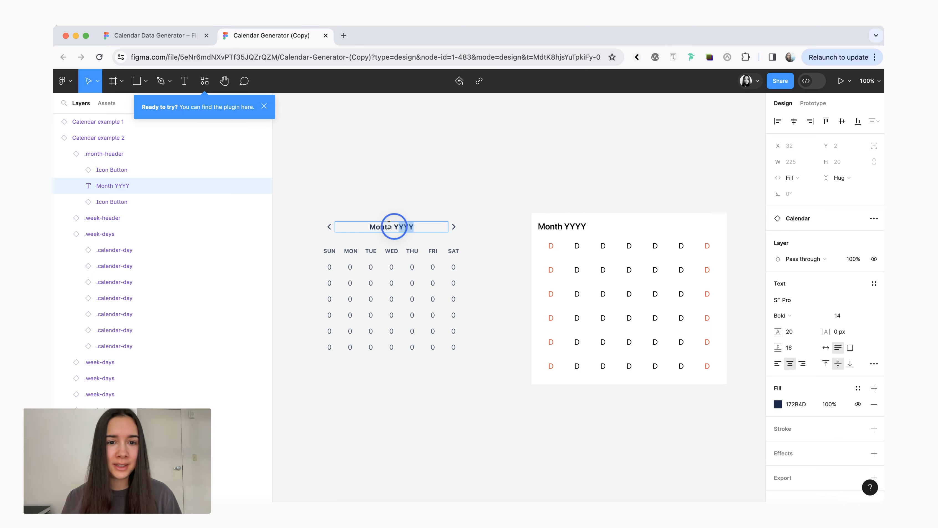
# Run the Calendar Data Generator plugin on the Calendar example 2 frame and position its window beside the calendar.
pyautogui.click(408, 206)
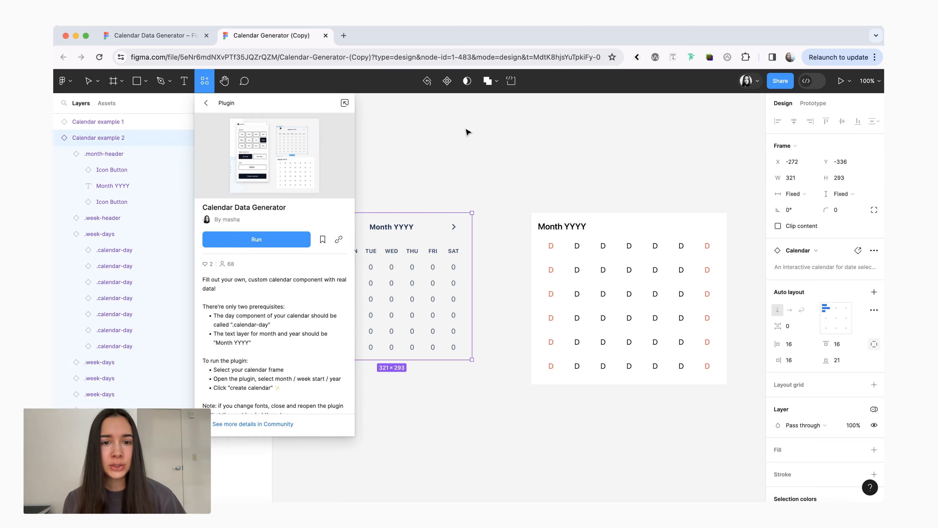
pyautogui.hscroll(-1, 468, 132)
pyautogui.hscroll(-3, 472, 188)
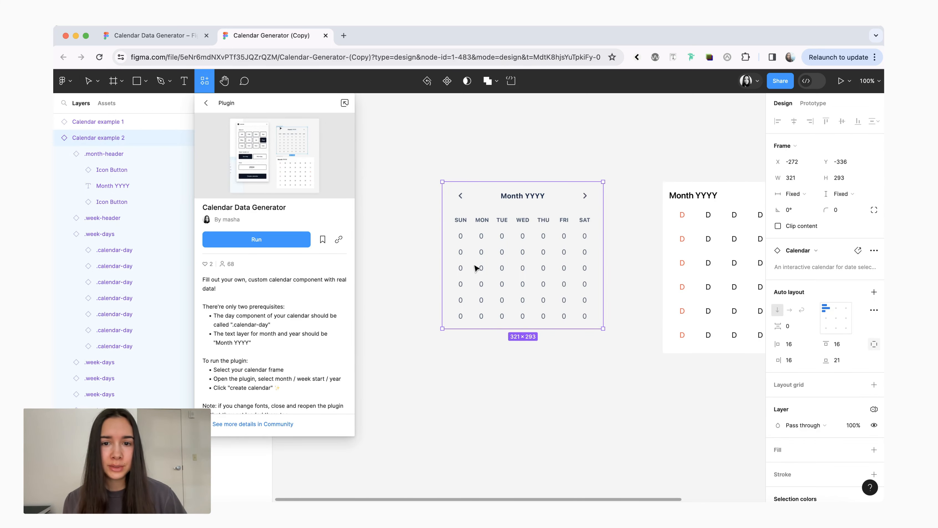
pyautogui.click(247, 239)
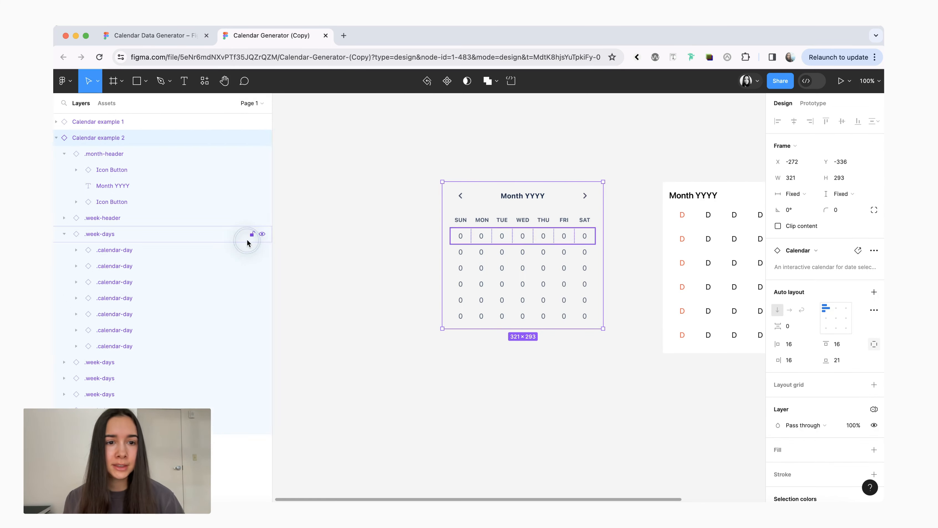
pyautogui.moveTo(326, 108); pyautogui.dragTo(358, 103)
# Generate the March 2024 calendar with weeks starting on Sunday.
pyautogui.click(352, 165)
pyautogui.click(352, 164)
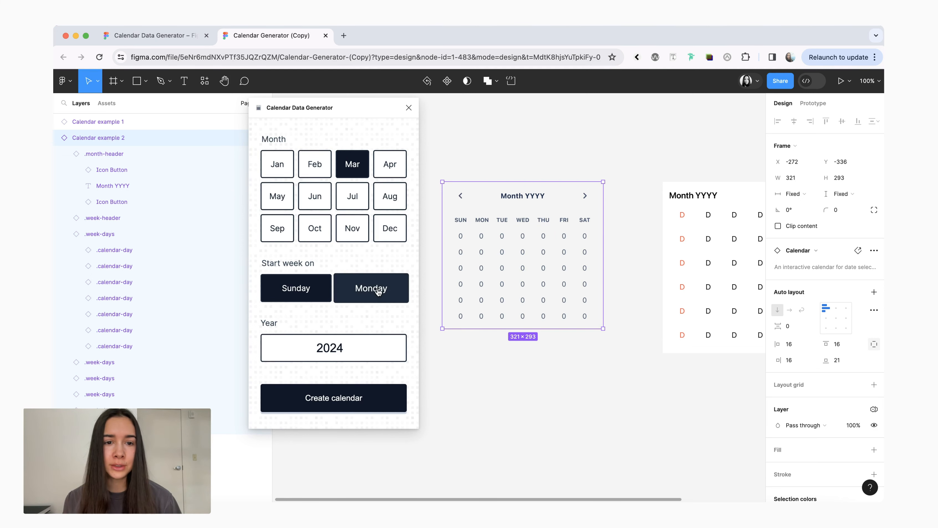
pyautogui.click(380, 350)
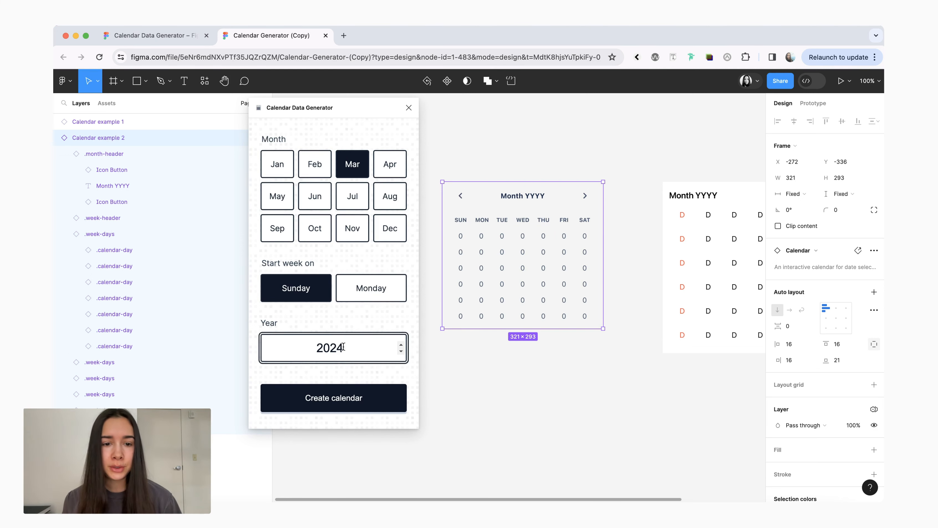
pyautogui.click(354, 409)
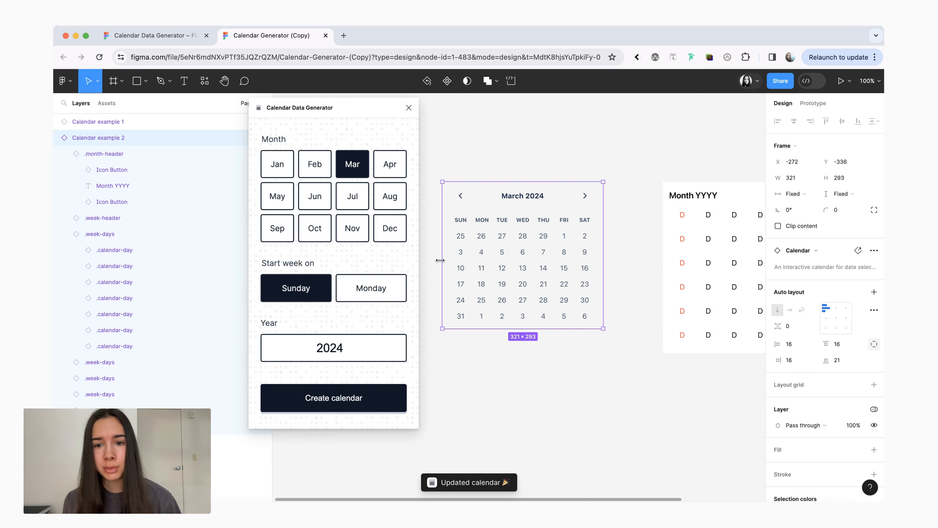
# Turn on the Disabled property for the day cell 26 in the first week of the calendar.
pyautogui.doubleClick(543, 235)
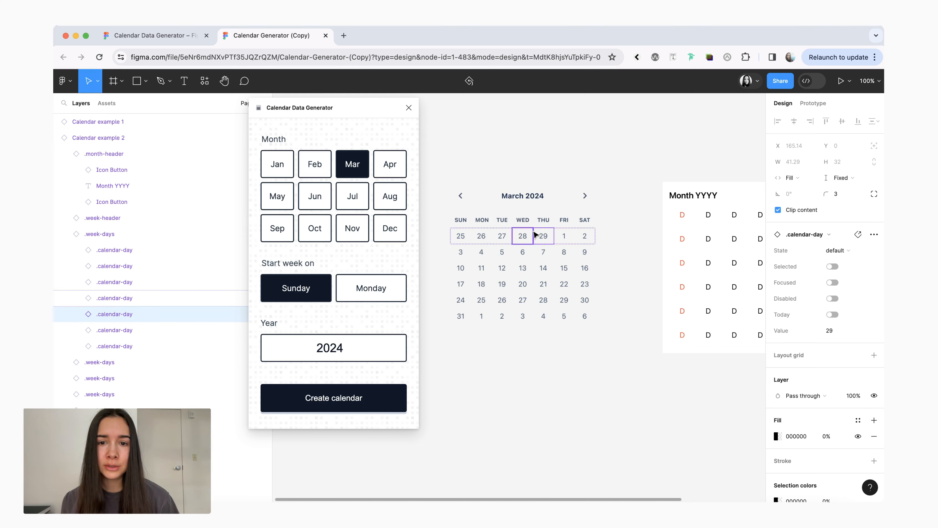
pyautogui.click(462, 239)
pyautogui.click(481, 236)
pyautogui.click(832, 298)
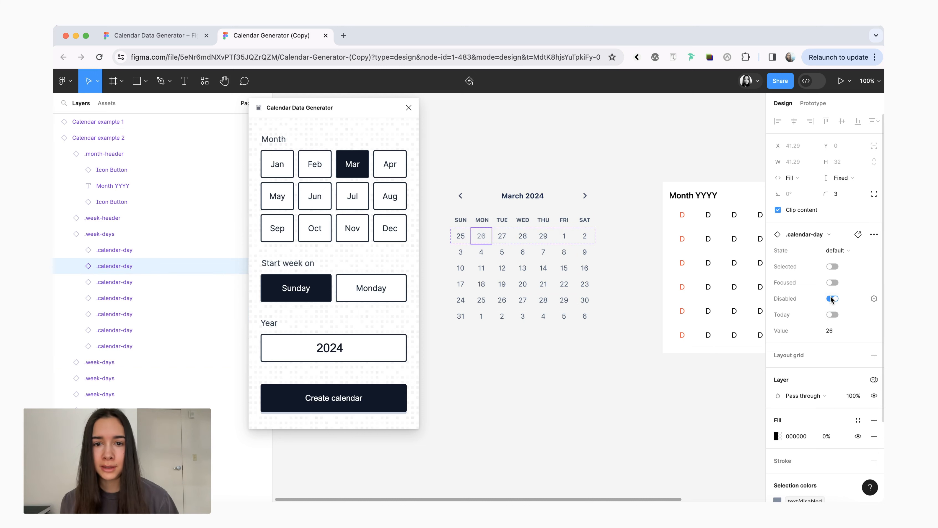
pyautogui.click(501, 240)
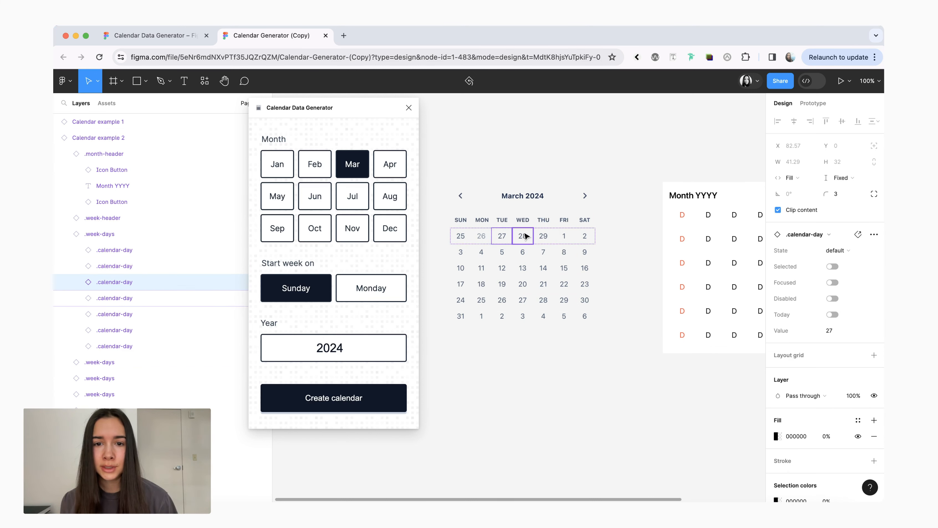
# Generate the calendar for April 2025 with weeks starting on Monday.
pyautogui.click(390, 164)
pyautogui.click(369, 288)
pyautogui.moveTo(343, 347); pyautogui.dragTo(337, 349)
pyautogui.write('5')
pyautogui.click(350, 396)
pyautogui.click(538, 254)
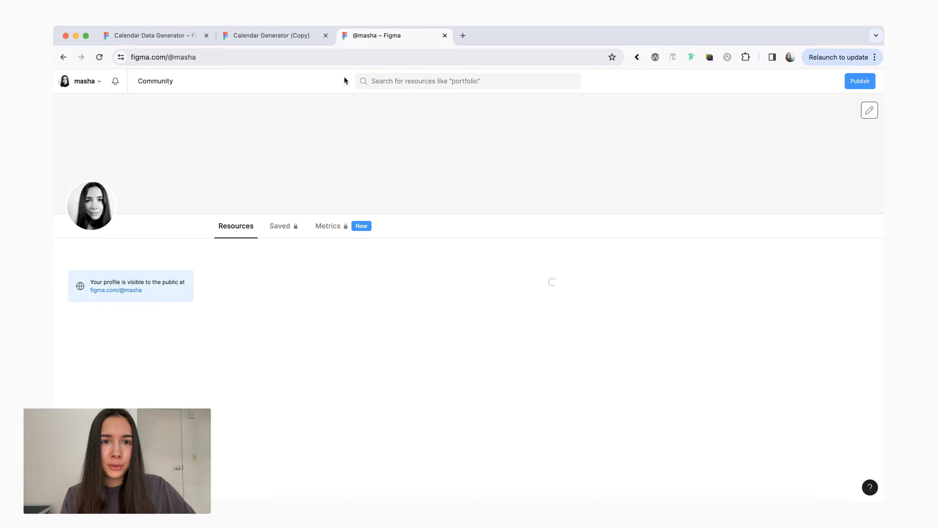
# Search the community resources for "calendar" and open the Calendar - Auto Layout file in the editor.
pyautogui.click(399, 80)
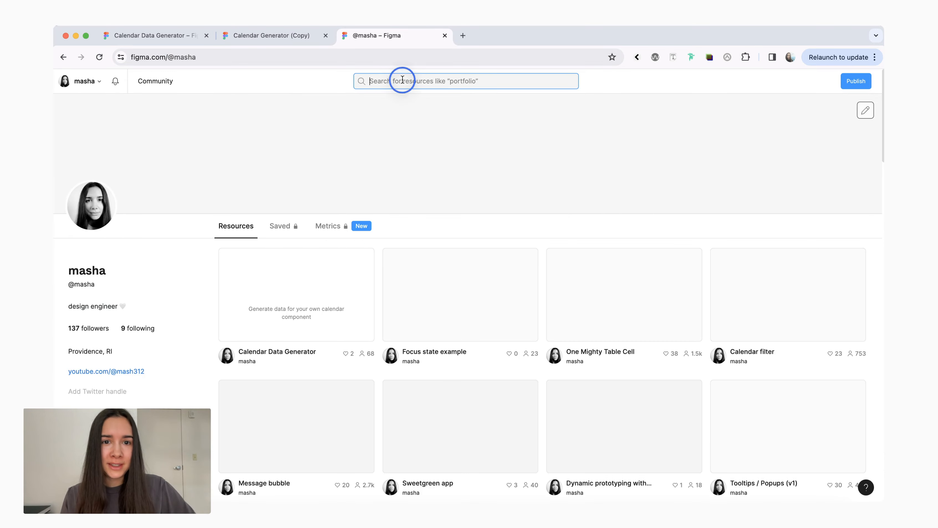
pyautogui.write('calendar')
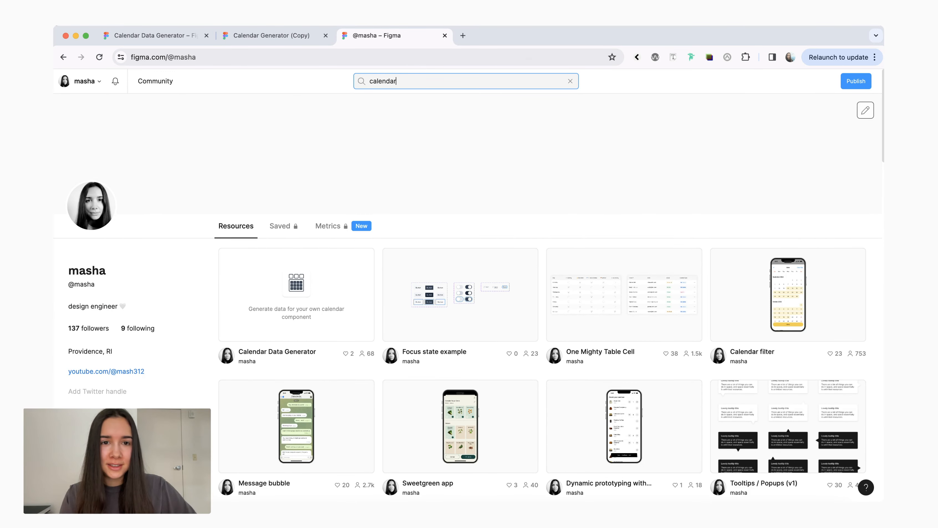
pyautogui.press('Return')
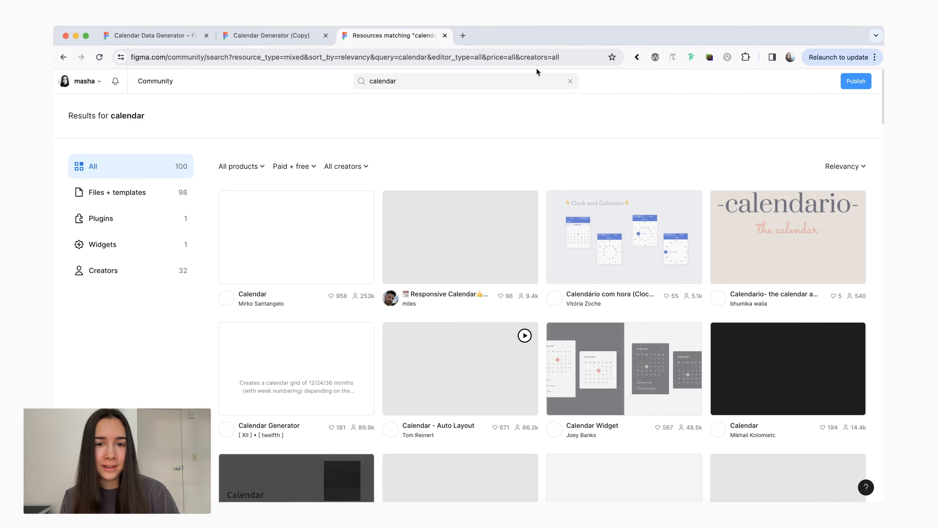
pyautogui.scroll(-1, 542, 86)
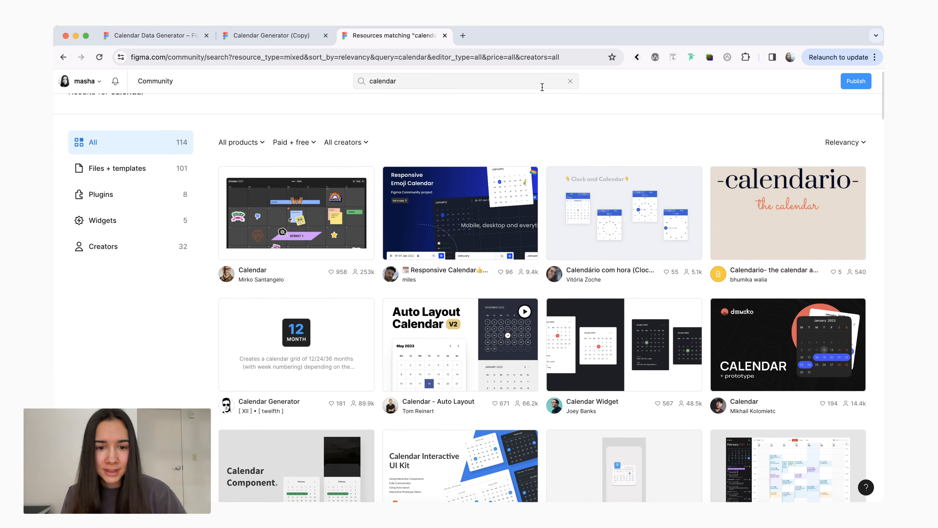
pyautogui.click(454, 406)
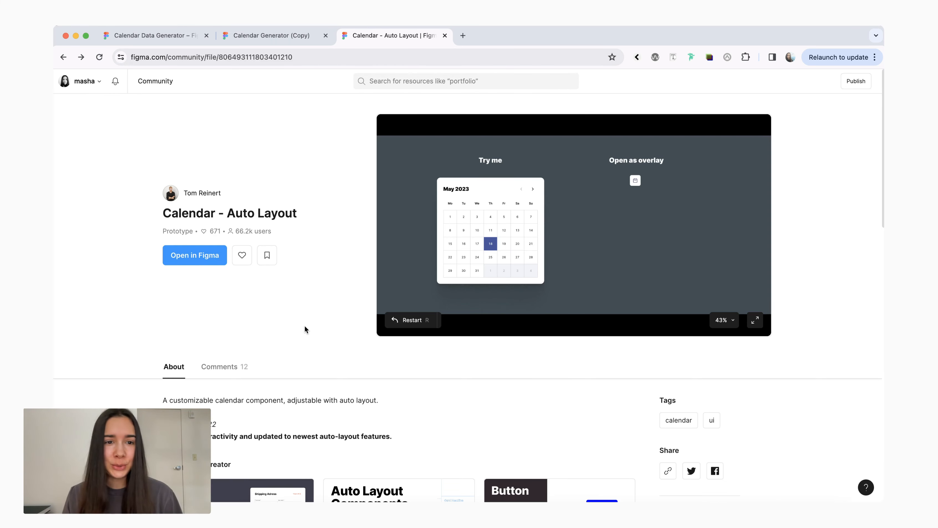
pyautogui.click(191, 257)
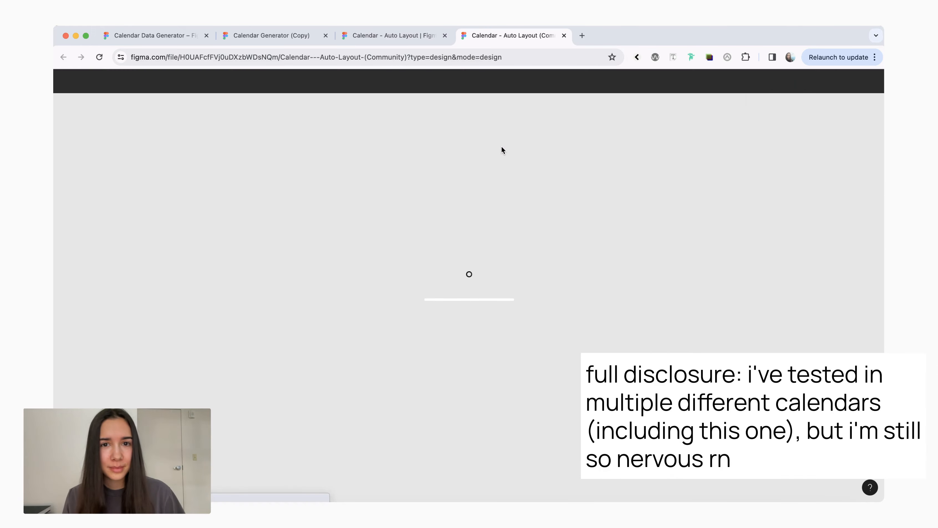
# Place a copy of the May 2023 calendar on the empty canvas beside the How to frame, at about X -999, Y -311.
pyautogui.scroll(-3, 504, 258)
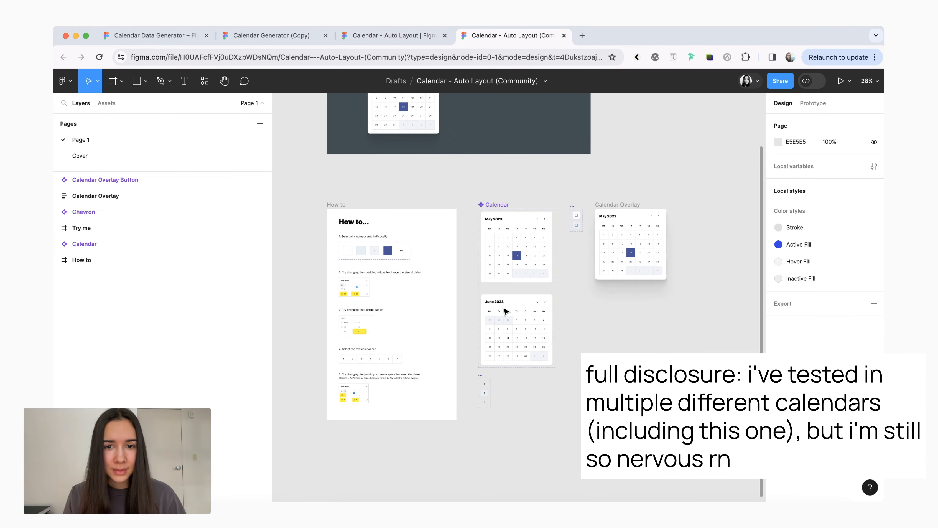
pyautogui.scroll(5, 506, 312)
pyautogui.click(656, 263)
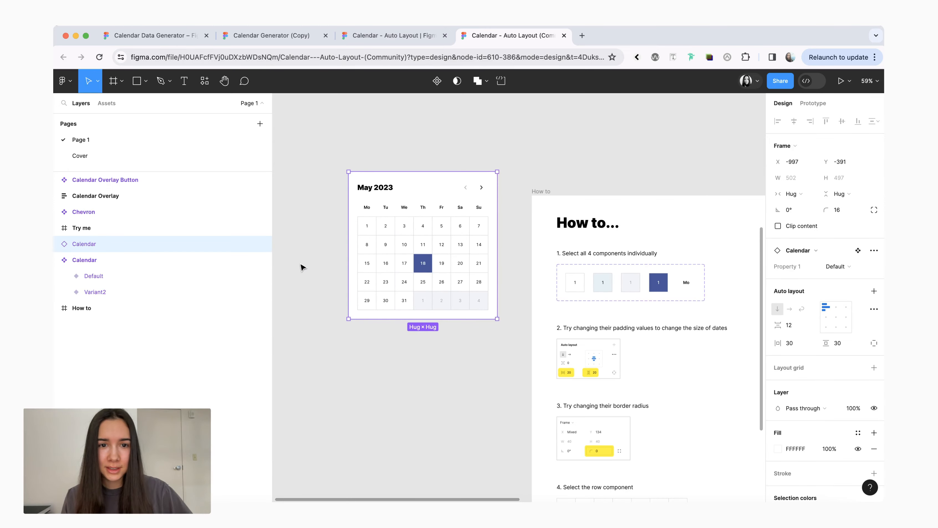
pyautogui.moveTo(410, 203); pyautogui.dragTo(409, 223)
# Rename the Cell component set in the How to frame to .calendar-day.
pyautogui.click(402, 252)
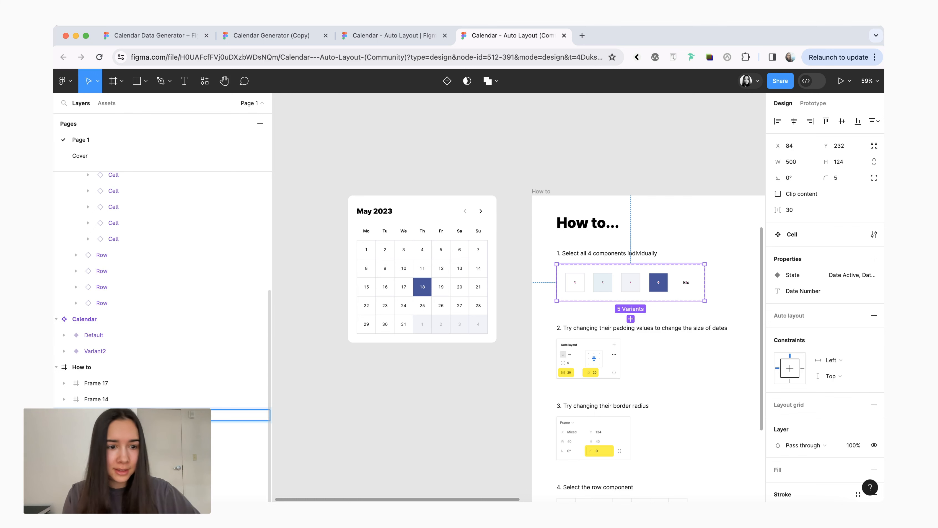
pyautogui.press('Return')
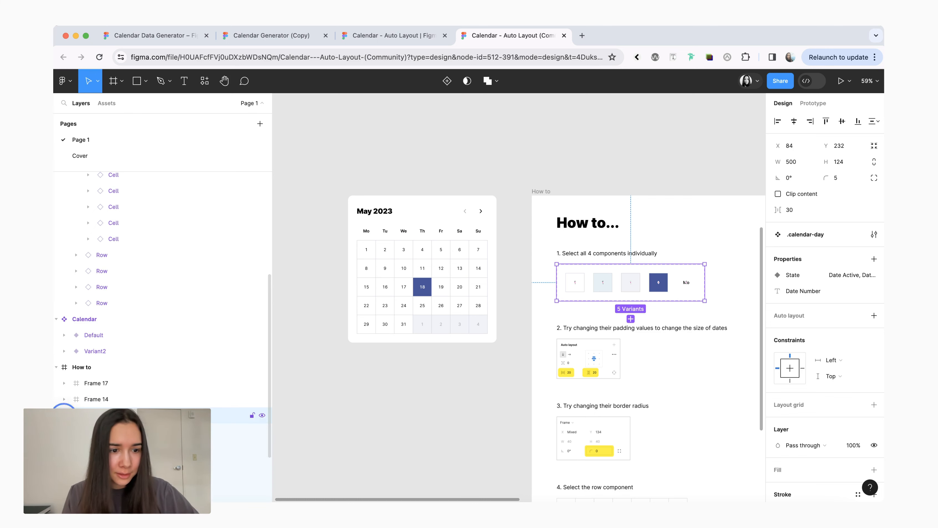
# Replace the header text of the copied calendar with "Month YYYY".
pyautogui.doubleClick(364, 218)
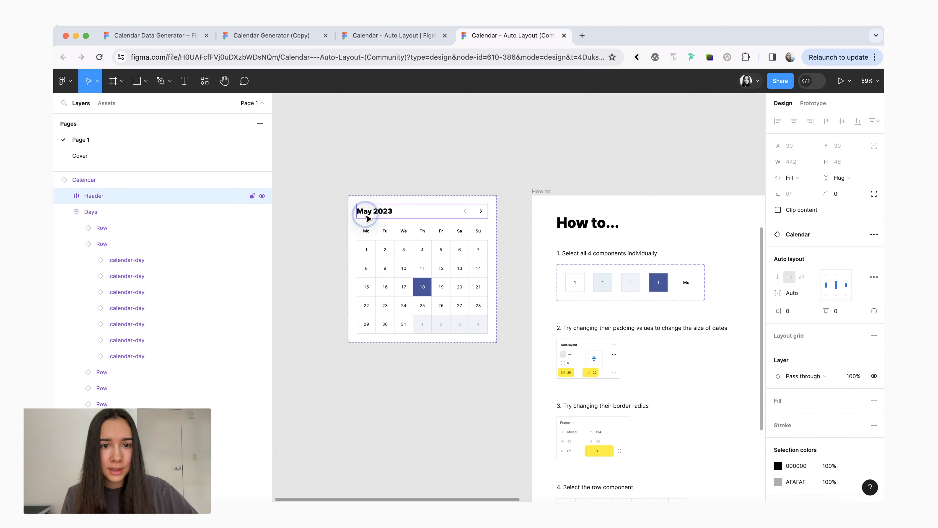
pyautogui.doubleClick(366, 218)
pyautogui.press('Return')
pyautogui.write('Mont')
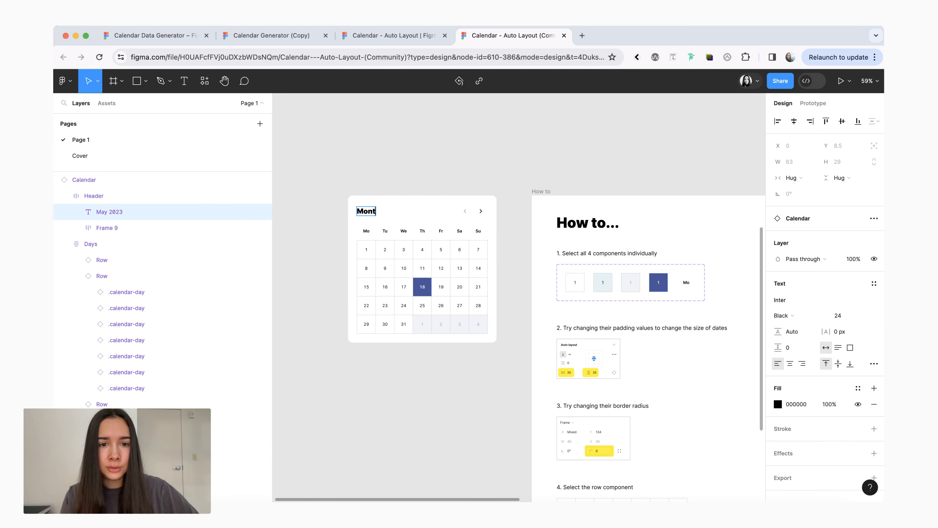
pyautogui.write('h YYYY')
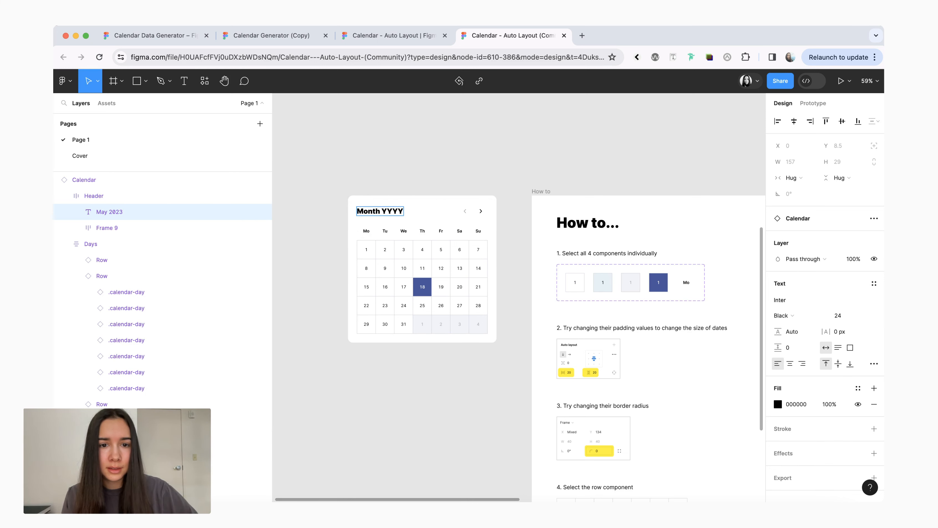
# Select the copied calendar frame and run the Calendar Data Generator plugin on it.
pyautogui.click(496, 246)
pyautogui.hscroll(-3, 496, 246)
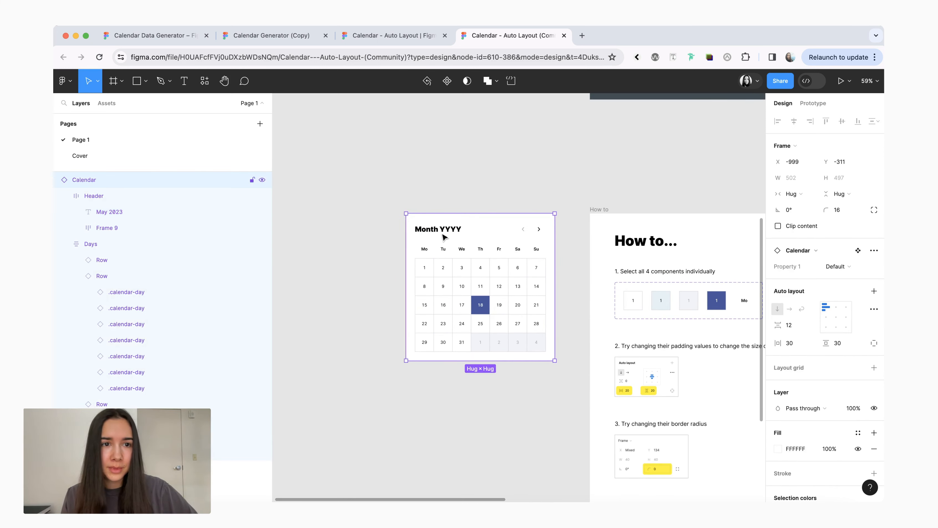
pyautogui.click(204, 81)
pyautogui.click(250, 106)
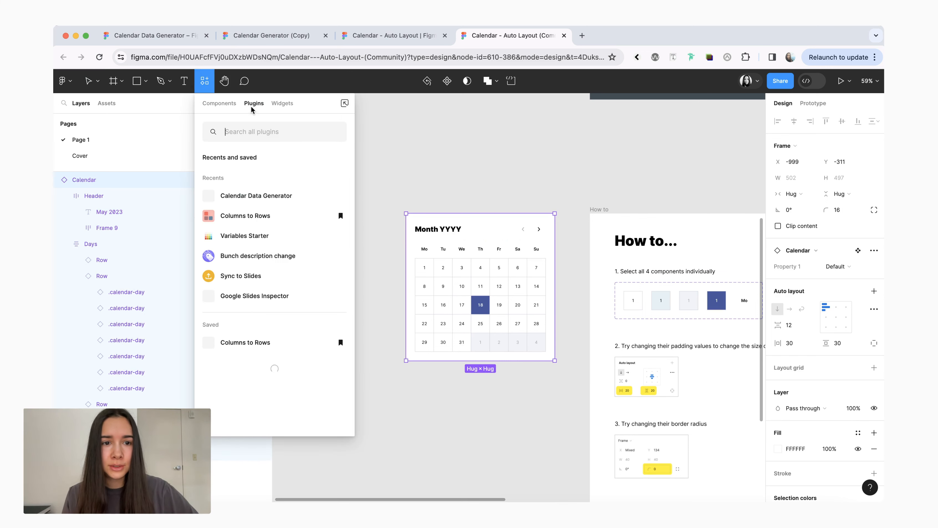
pyautogui.click(270, 195)
pyautogui.hscroll(-3, 489, 115)
pyautogui.scroll(-1, 489, 115)
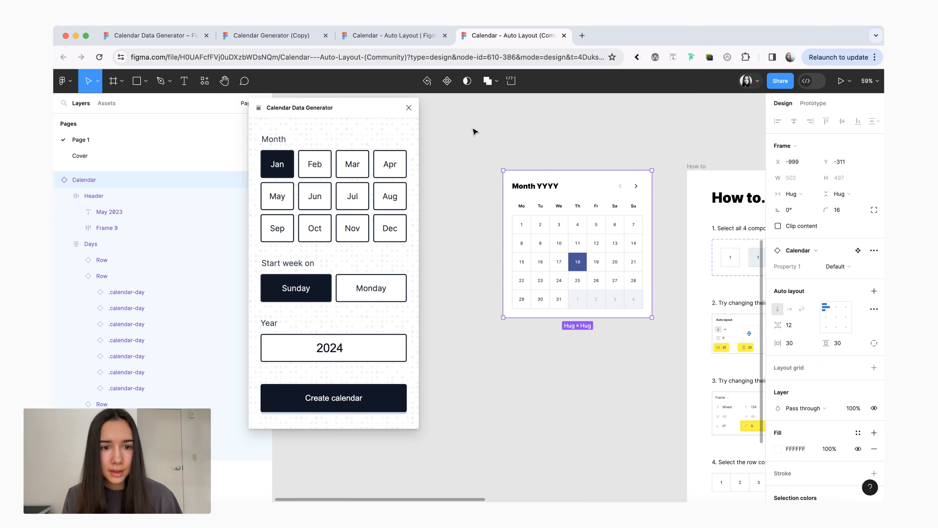
# Set the Calendar Data Generator to February with weeks starting on Monday, and try to fill the copied calendar with those dates.
pyautogui.click(380, 296)
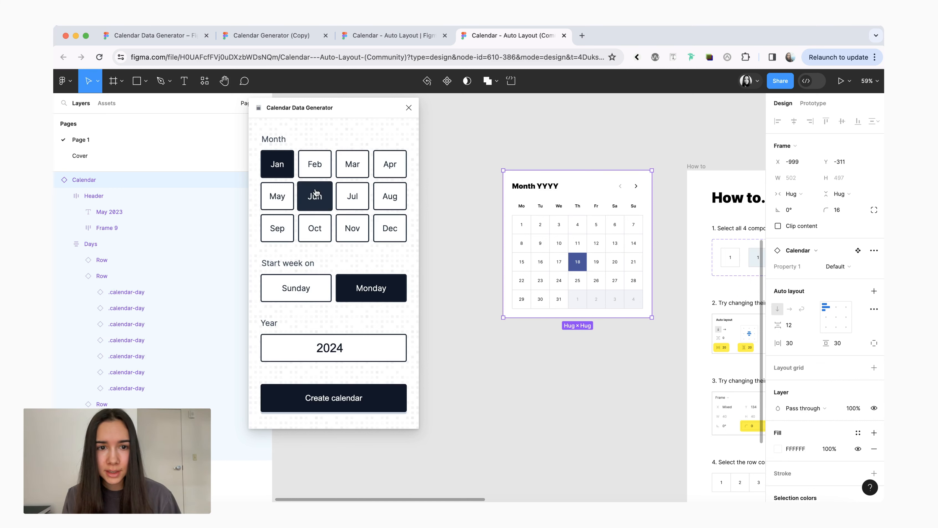
pyautogui.click(324, 169)
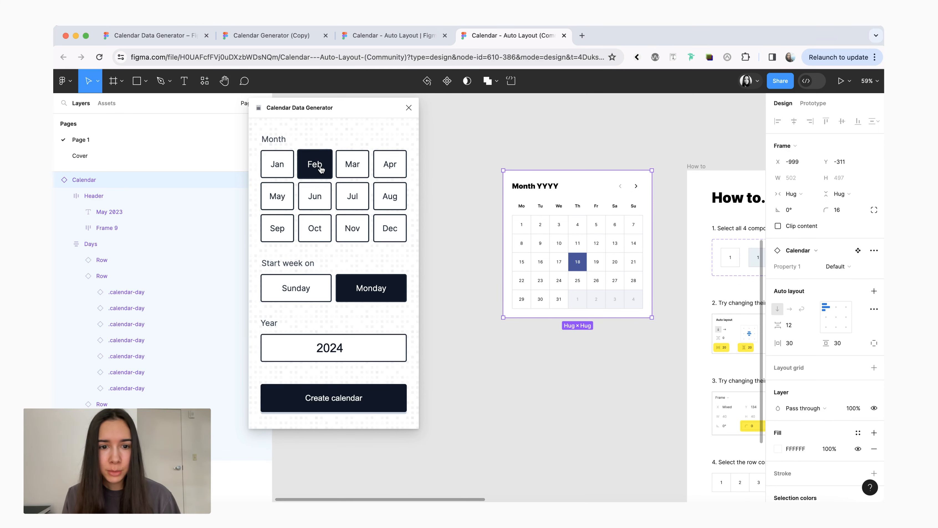
pyautogui.click(356, 399)
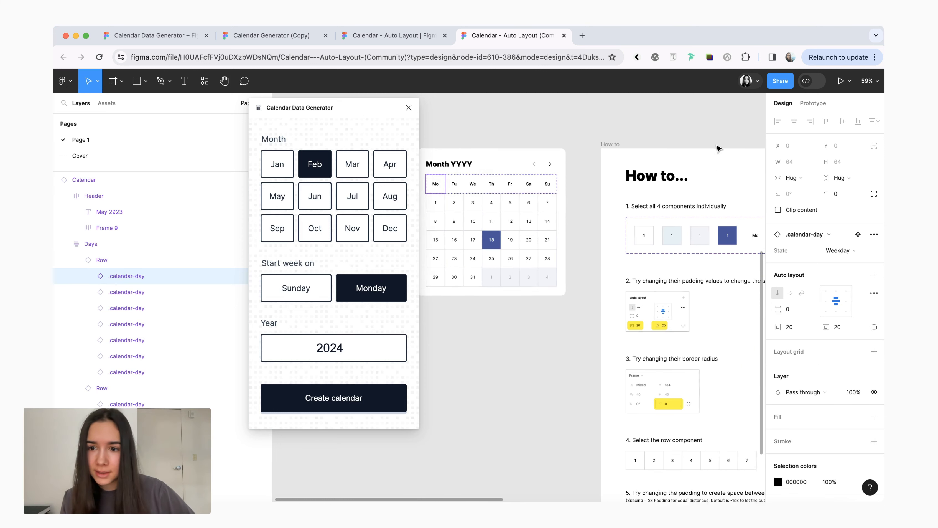
# Rename all seven weekday header cells in the copied calendar's first row to .week-day.
pyautogui.hscroll(2, 719, 149)
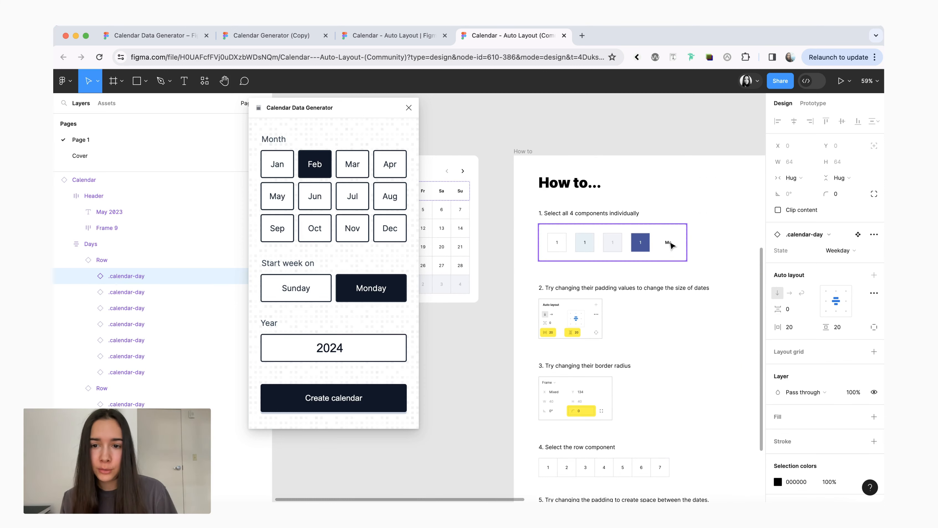
pyautogui.hscroll(-5, 670, 245)
pyautogui.keyDown('shift'); pyautogui.click(160, 374); pyautogui.keyUp('shift')
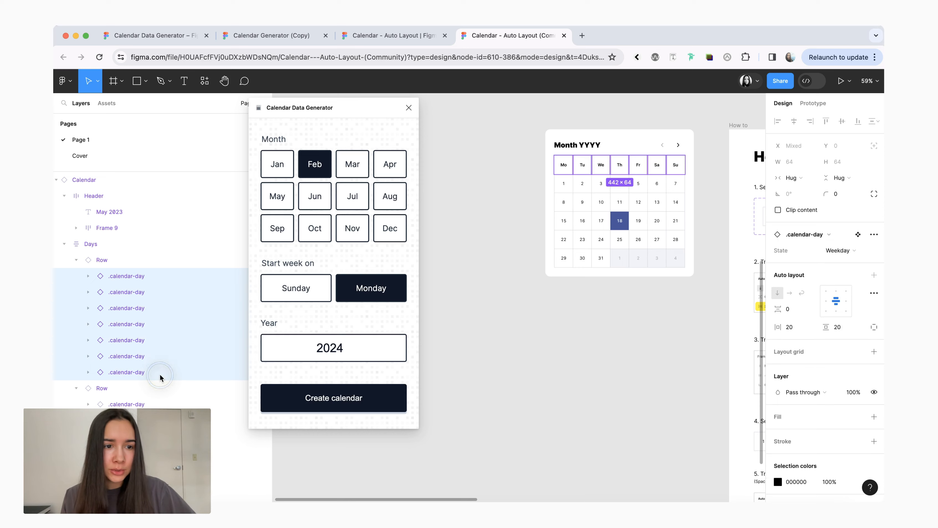
pyautogui.press('super+r')
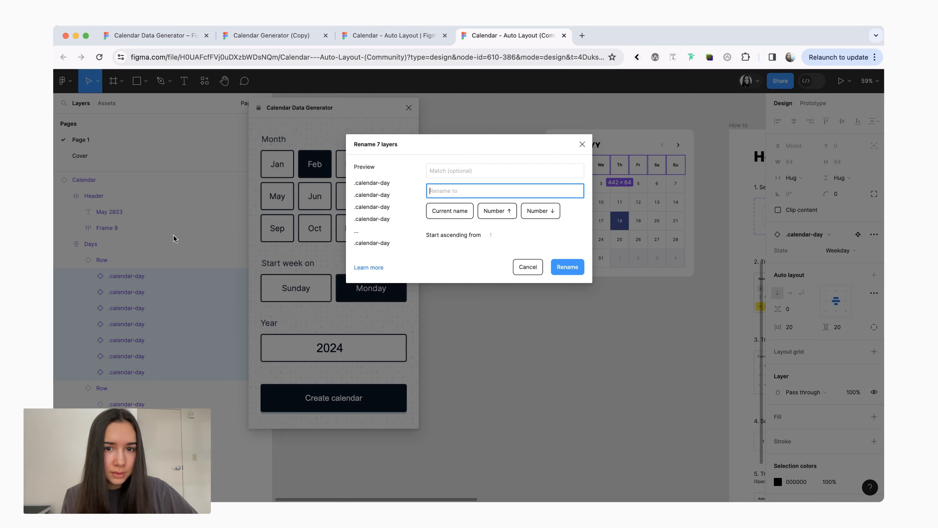
pyautogui.write('.week-day')
pyautogui.press('Return')
pyautogui.click(477, 226)
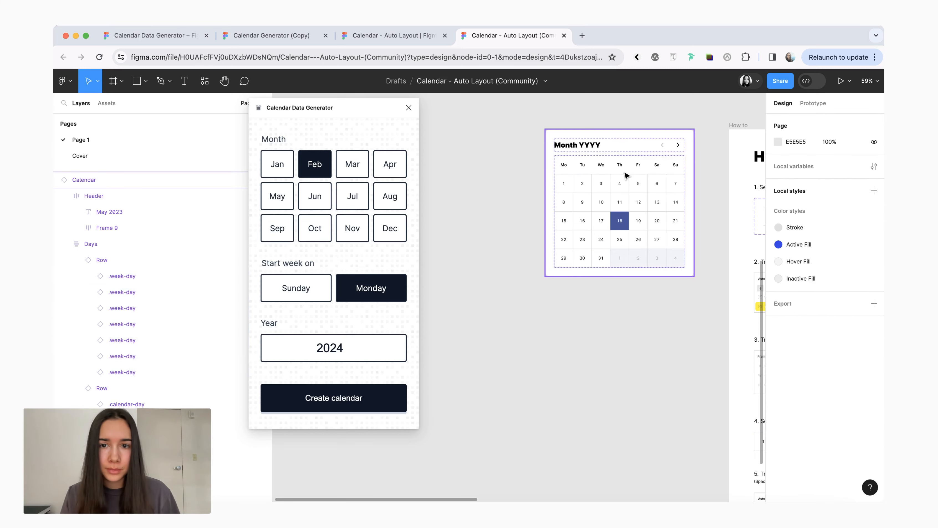
# Select the whole copied calendar and generate its February 2024 dates again with the renamed weekday cells.
pyautogui.click(625, 173)
pyautogui.hscroll(2, 625, 173)
pyautogui.scroll(1, 625, 173)
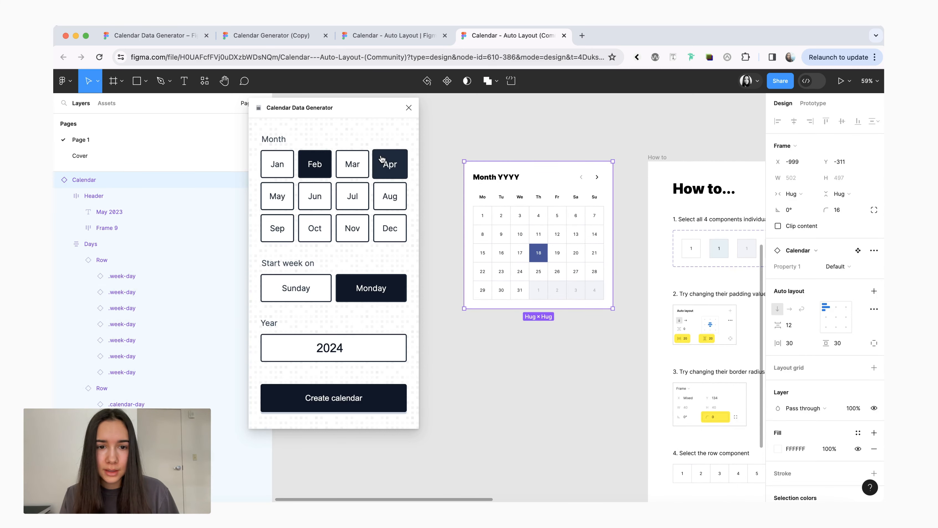
pyautogui.click(350, 398)
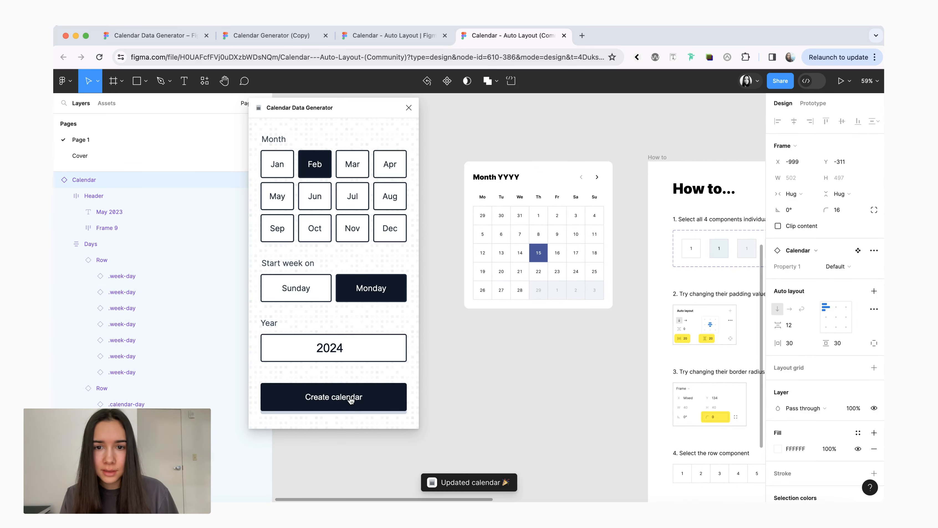
# Rename the May 2023 text layer in the copied calendar's header to "Month YYYY".
pyautogui.click(123, 211)
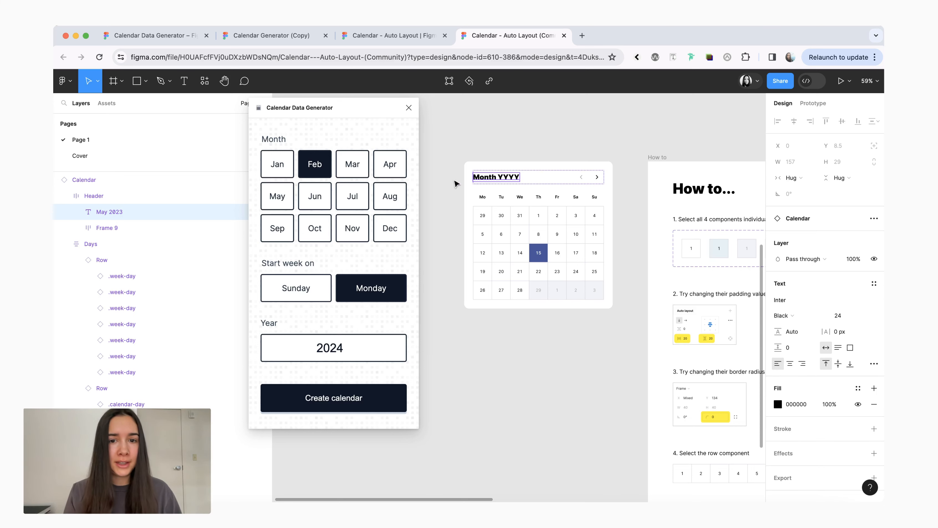
pyautogui.doubleClick(119, 211)
pyautogui.press('BackSpace')
pyautogui.press('Return')
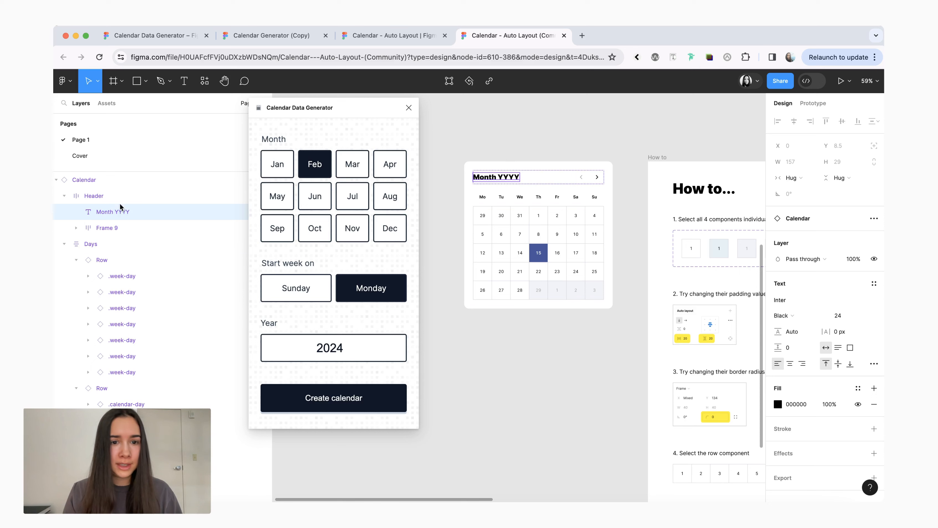
# Regenerate the copied calendar for February 2024 so its header text is filled in too, and deselect it.
pyautogui.click(514, 205)
pyautogui.click(354, 404)
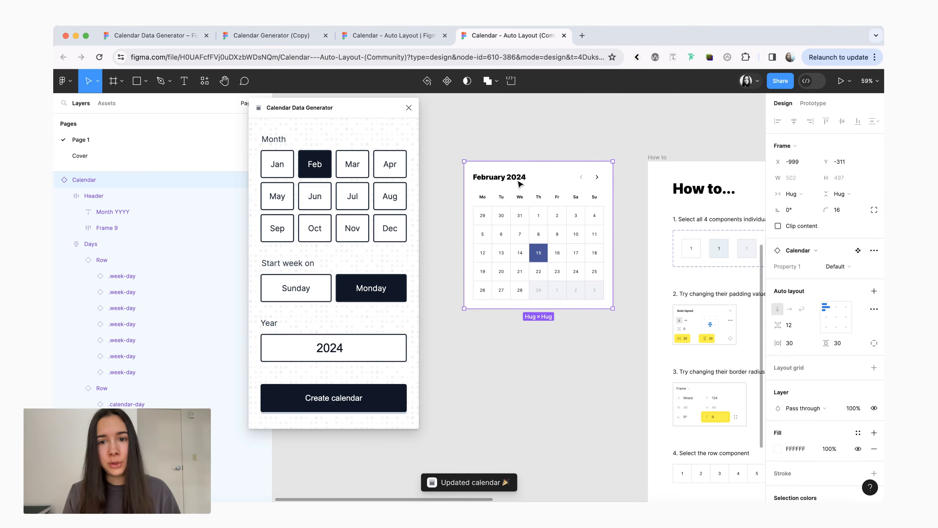
pyautogui.click(524, 153)
pyautogui.scroll(-1, 591, 185)
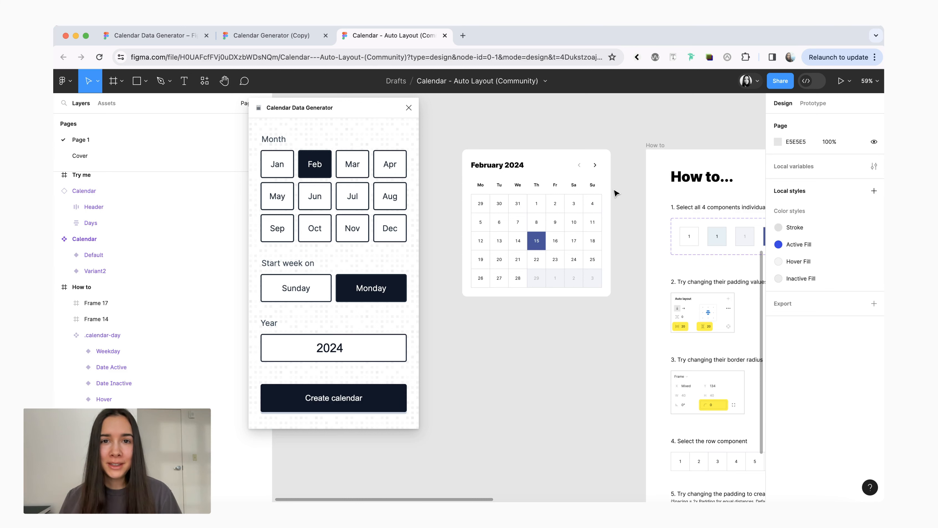